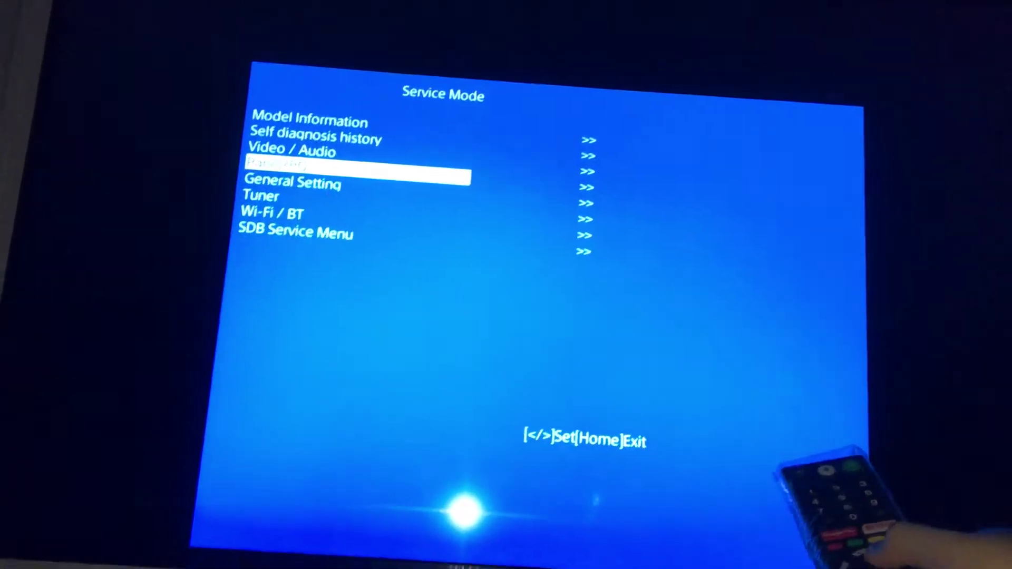
- Move the Service Mode menu selection up to the Video / Audio section
key("Up")
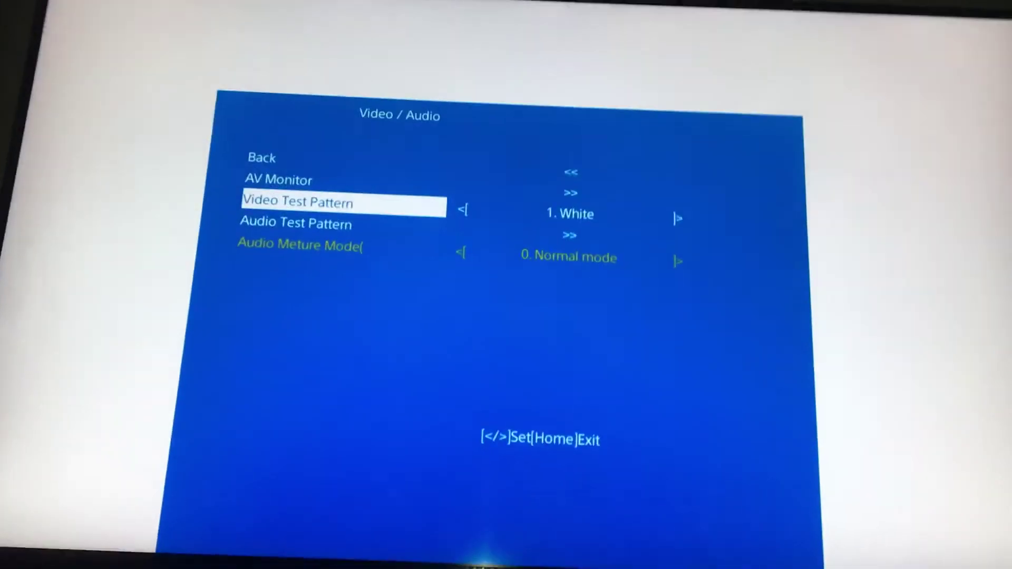
- Advance the video test pattern one step to Ramp
key("Right")
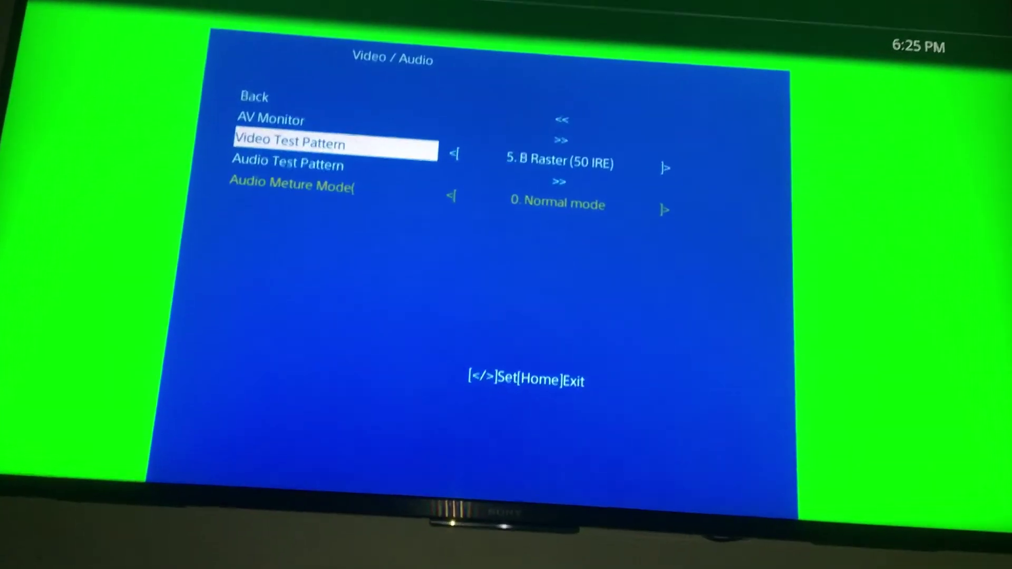
- Step the video test pattern forward to 6. Color Bar (TBD)
key("Right")
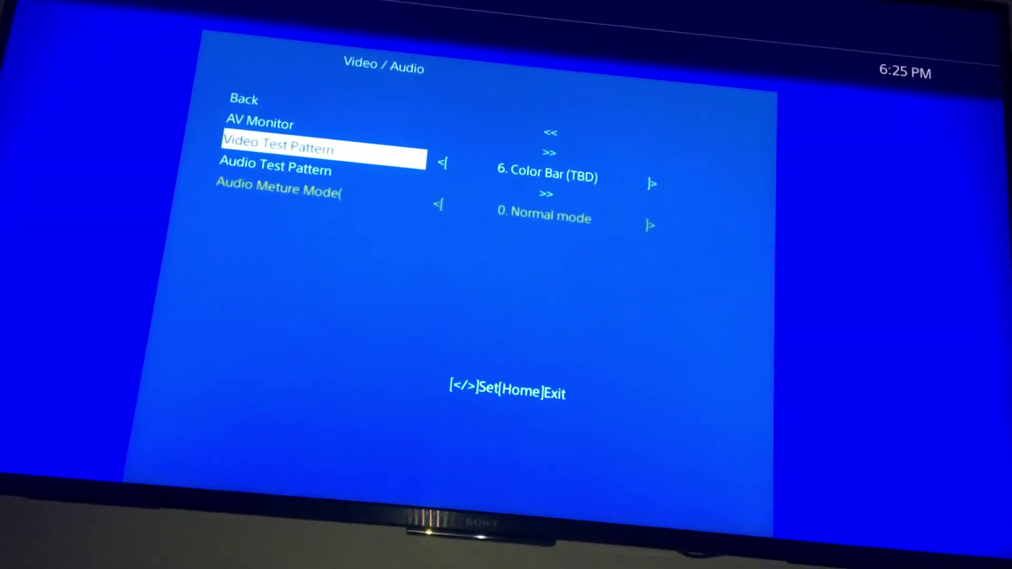